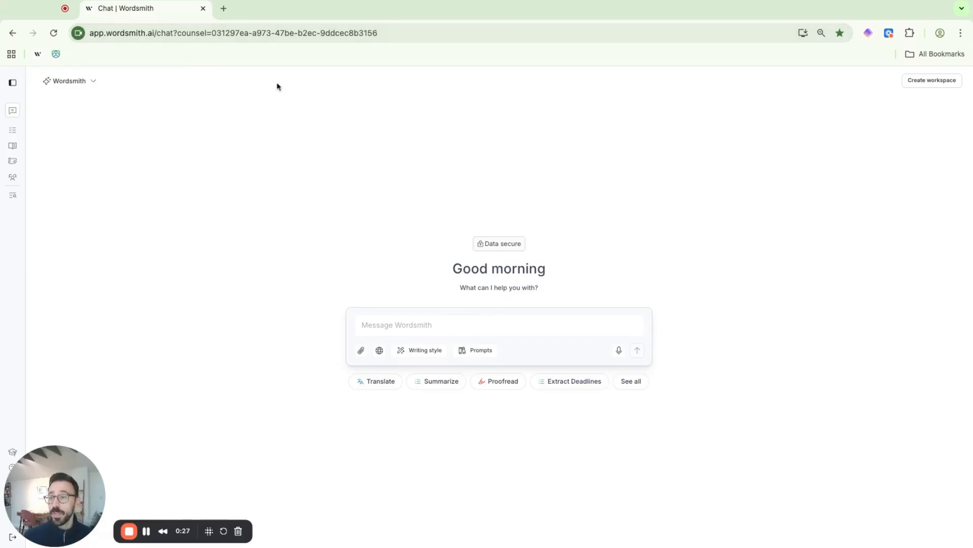
Step: Find the Data Protection Impact Assessment (DPIA) template in the blueprints library by searching "dpia" and open it for populating
click(13, 84)
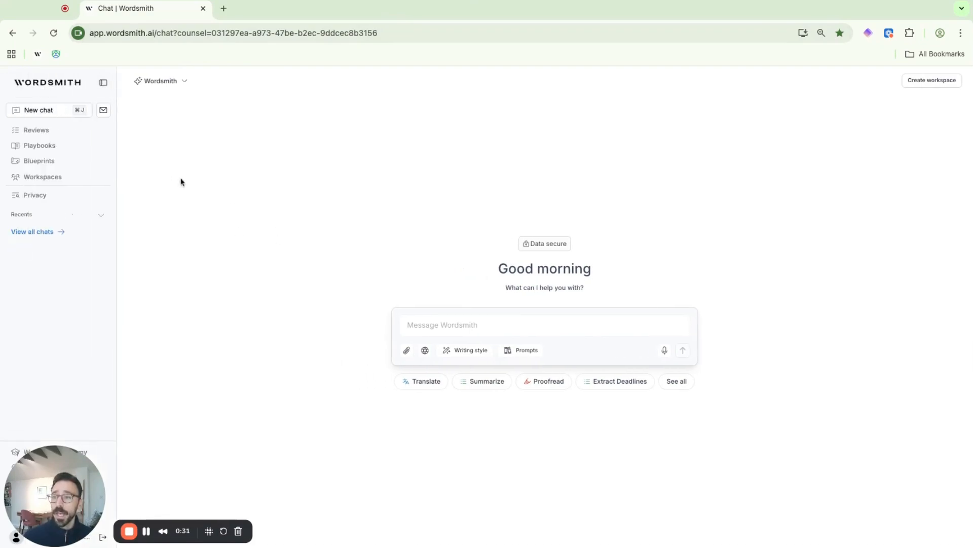
click(76, 162)
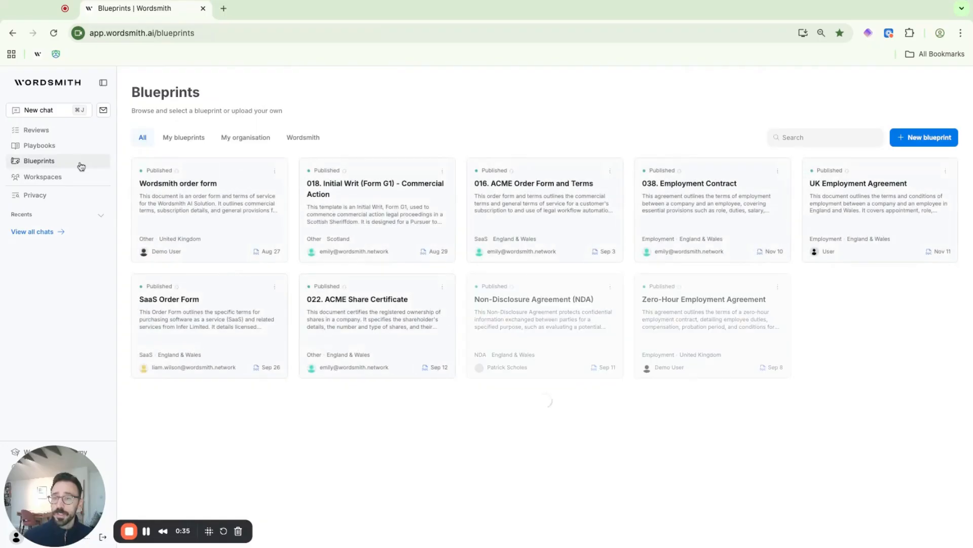
click(786, 142)
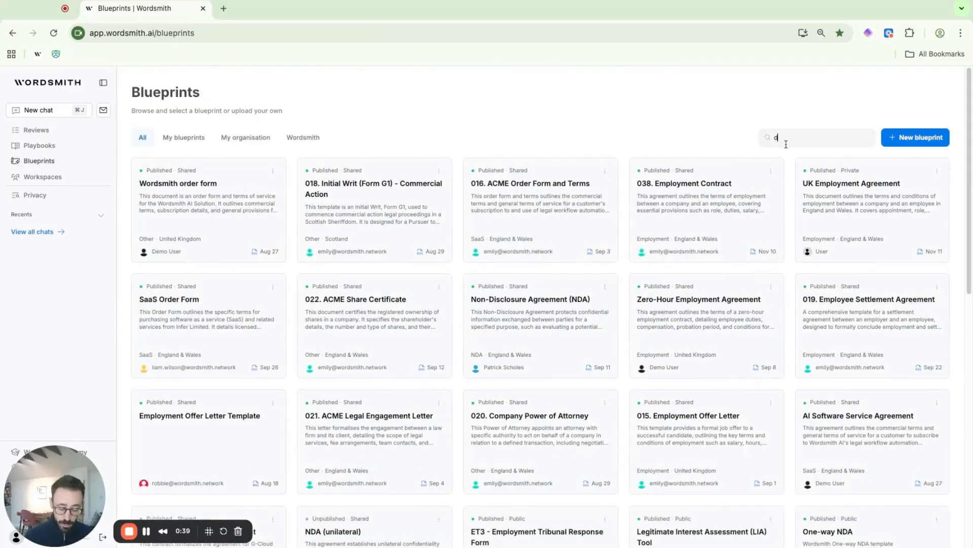
text(dpia)
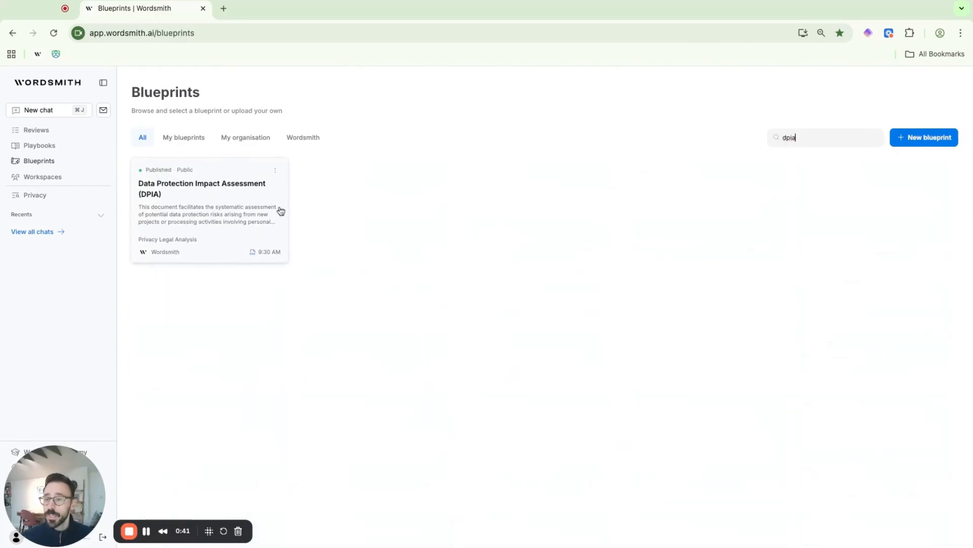
click(228, 195)
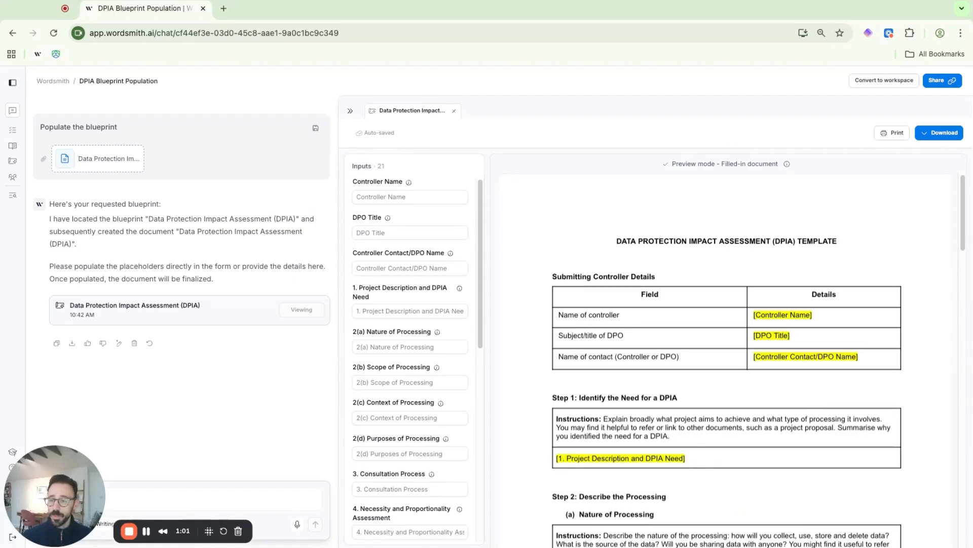
Step: Attach the call note, DPIA guidance PDF, DPA, privacy and security whitepaper and website privacy notice to the chat, and look through them
drag(300, 423, 306, 427)
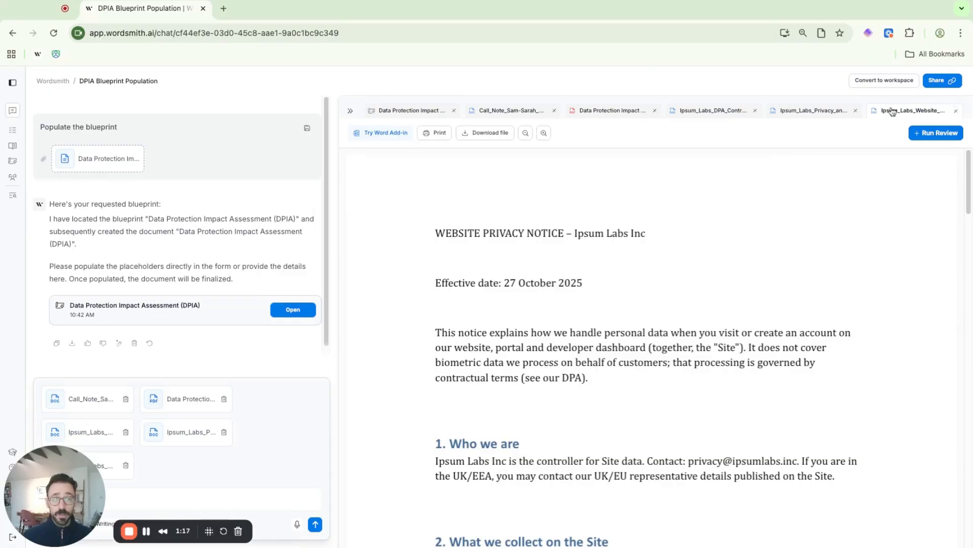
click(810, 110)
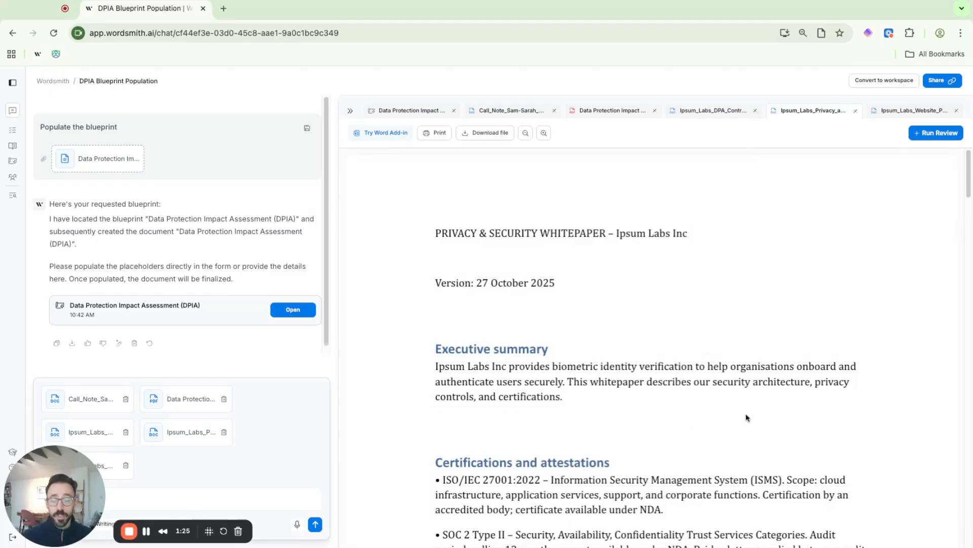
click(713, 111)
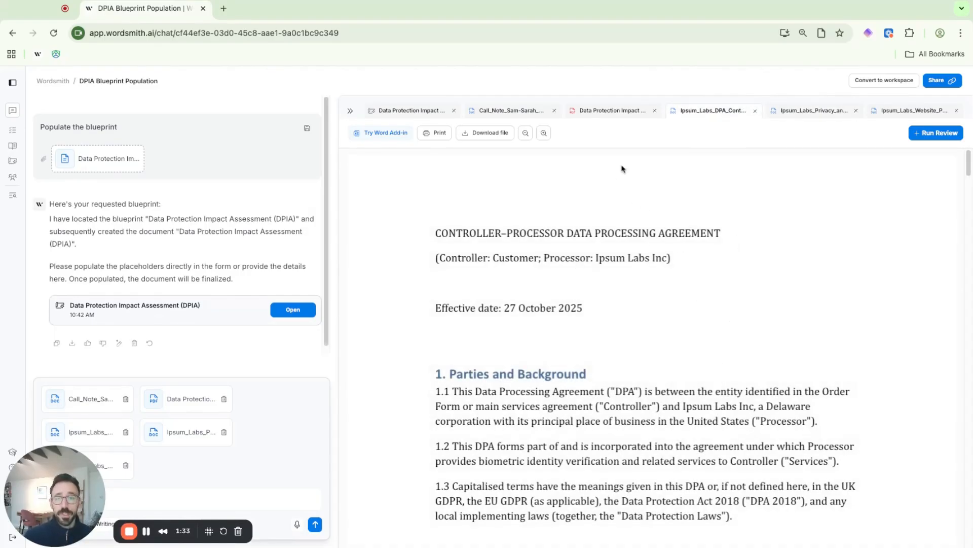
click(613, 111)
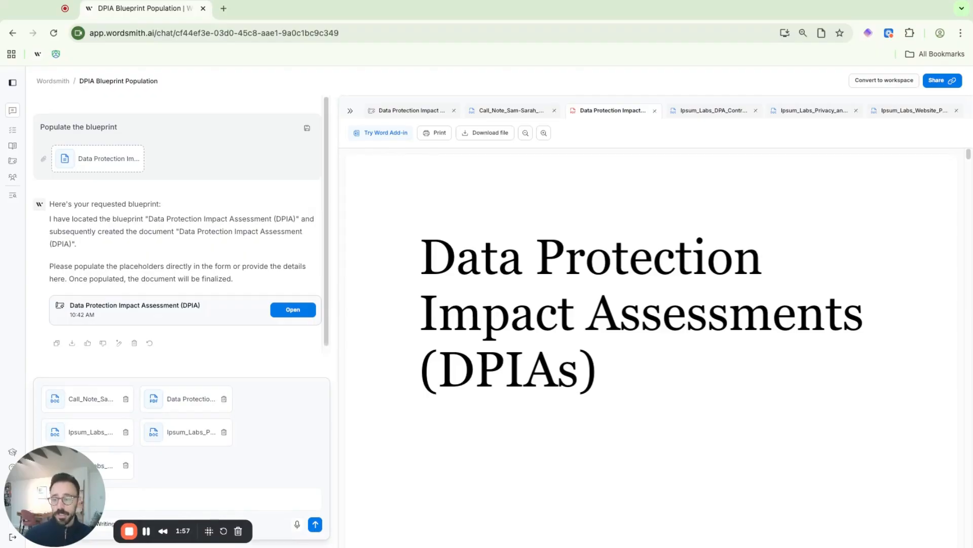
click(517, 115)
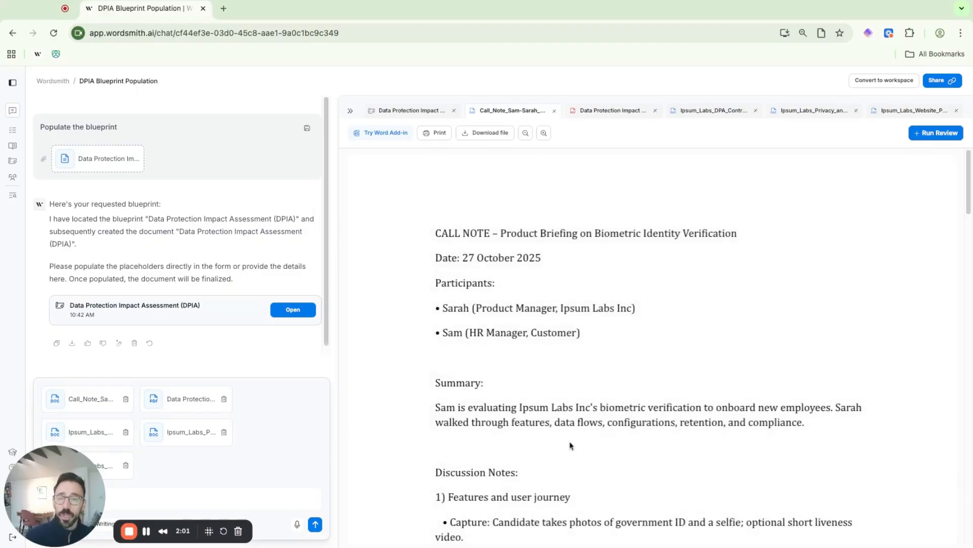
click(412, 110)
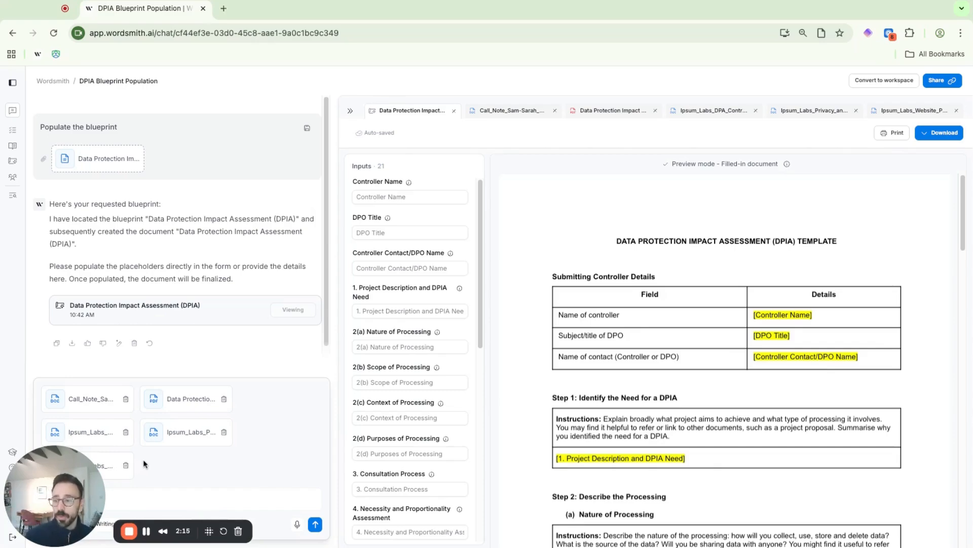
Step: Write the chat instruction "Complete the DPIA template with the attached docs" and begin a new line below it
drag(81, 484, 82, 420)
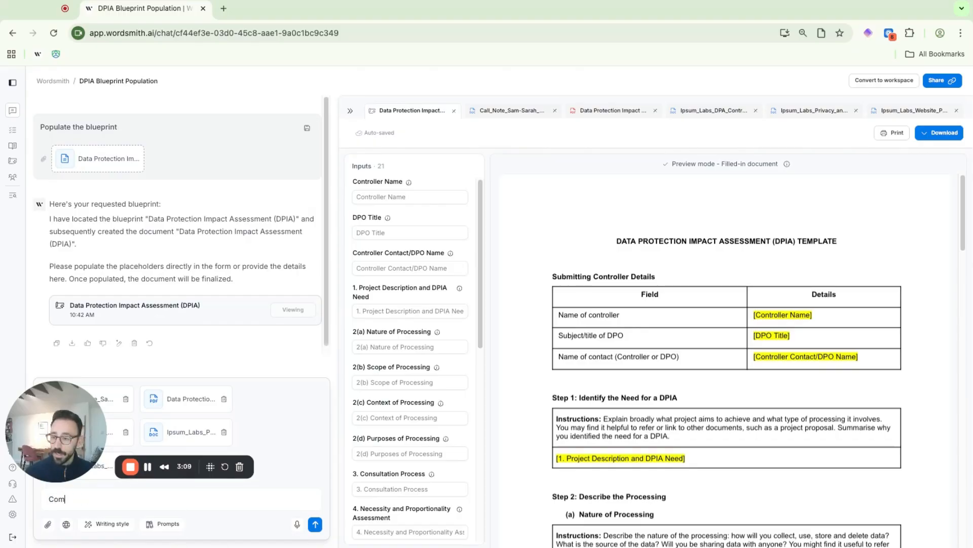
text(DPIA )
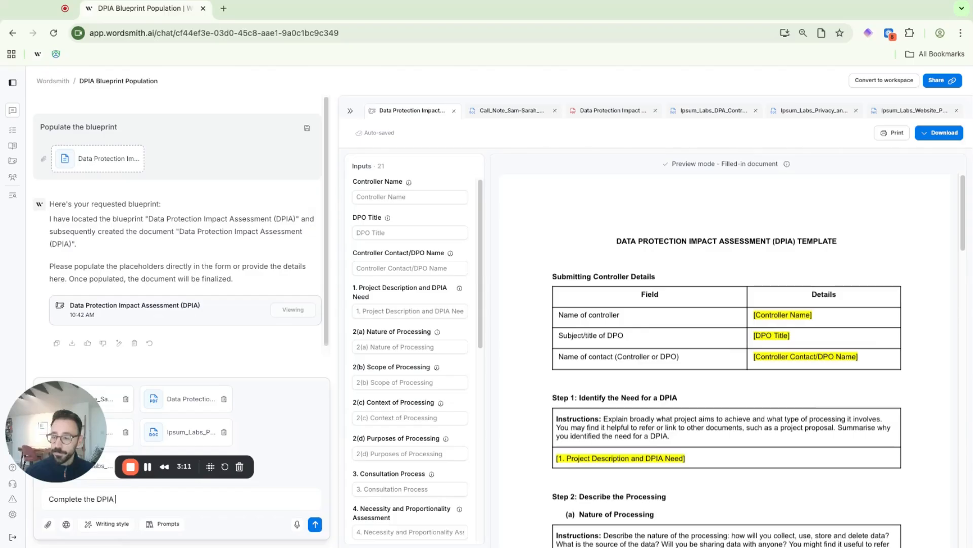
text(template with the attached docs)
key(shift+Return)
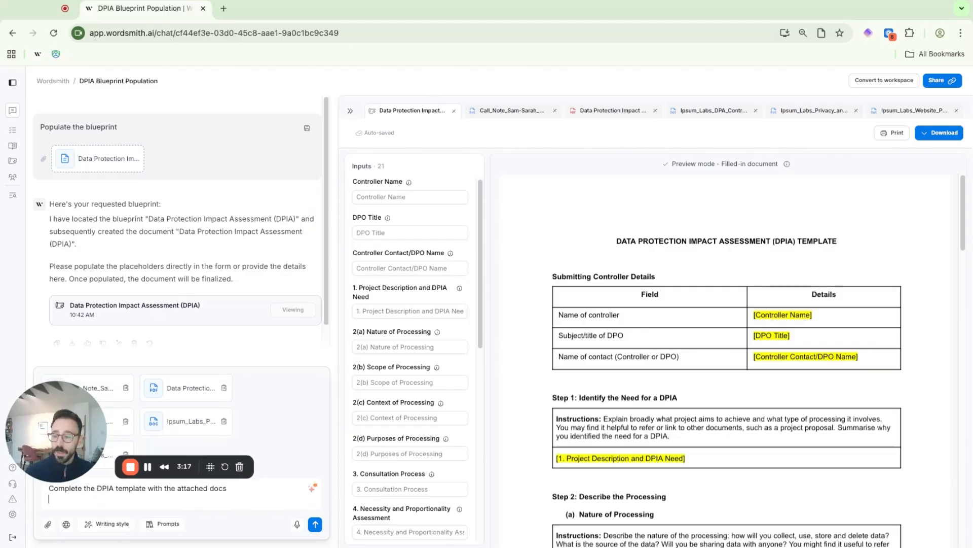
Step: Add "Include references to the ICO guidance and quotations / citations, as applicable" to the message and send it
key(super+Tab)
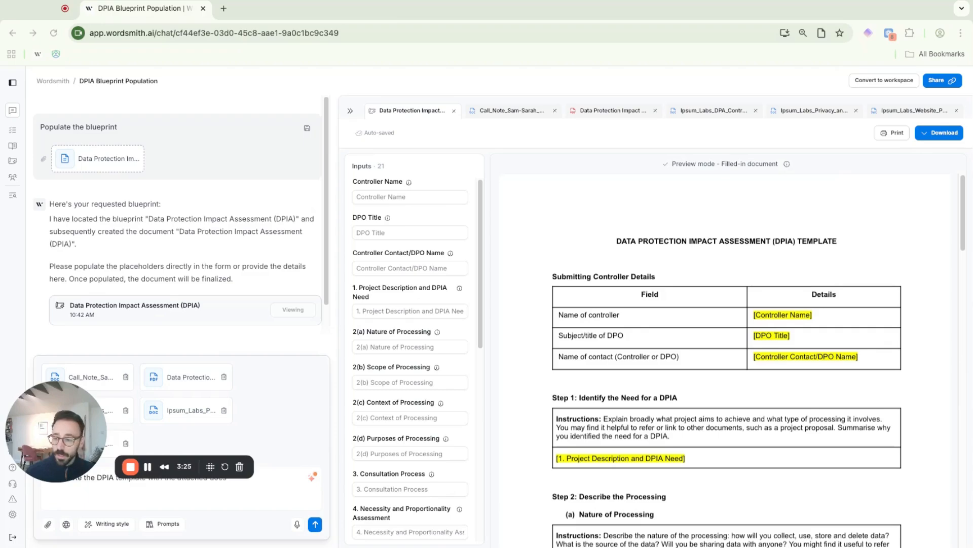
text(Include )
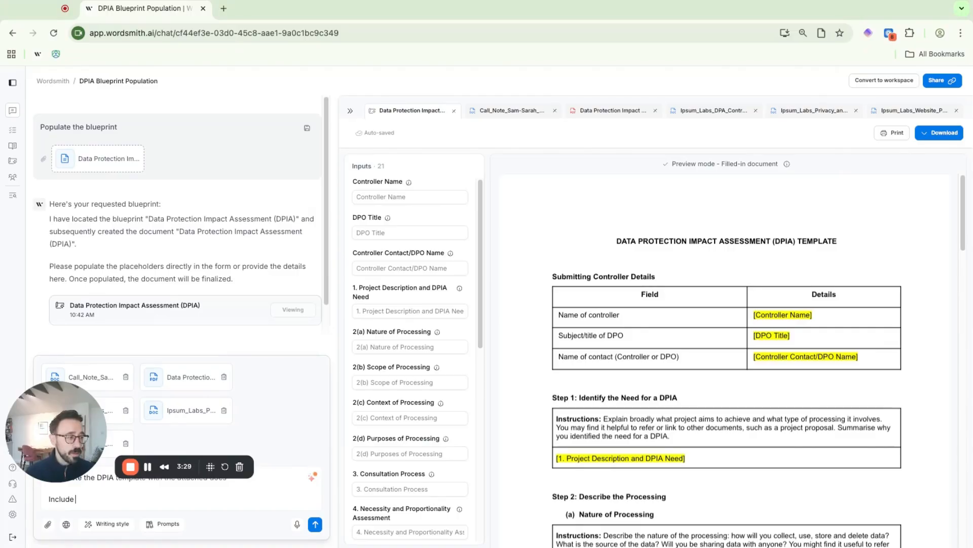
text(referen)
text(he I)
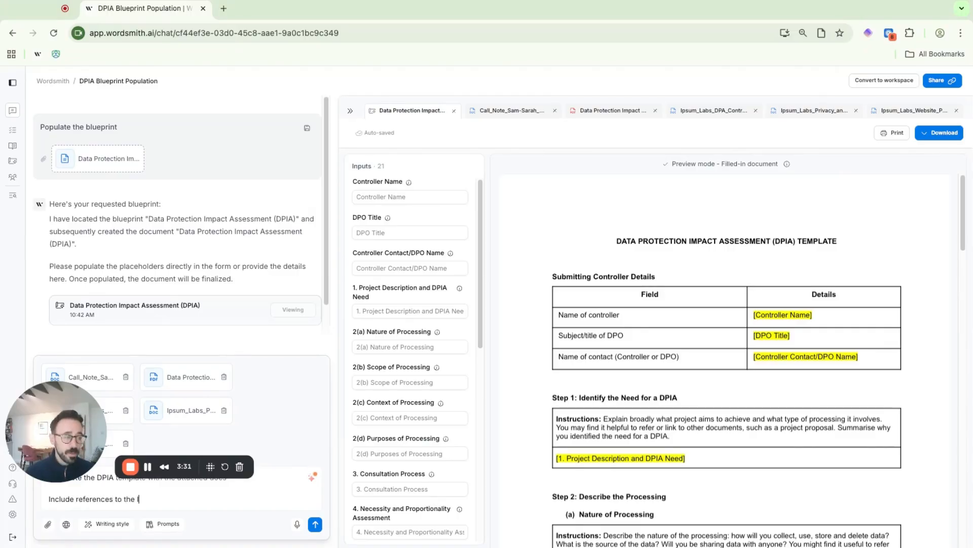
text(CO guidance and )
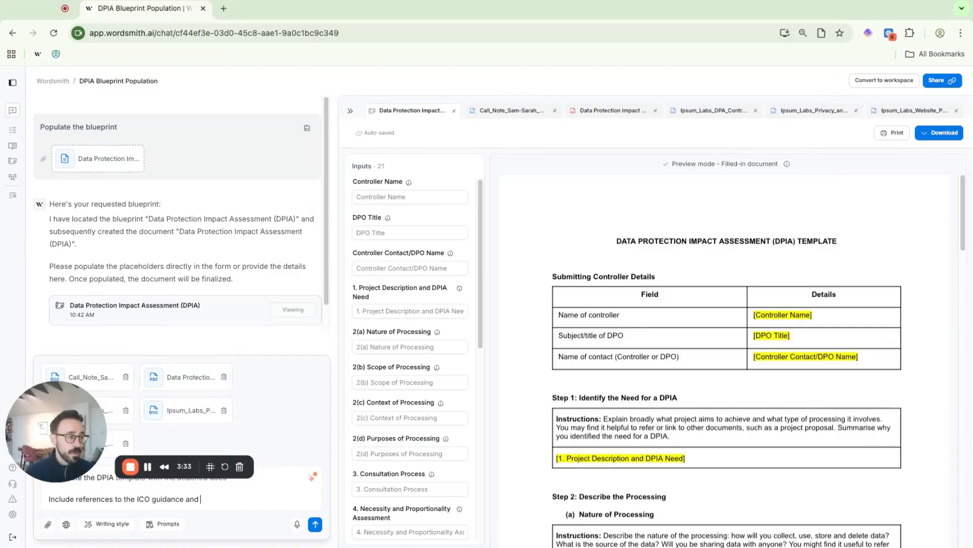
text(quatations /)
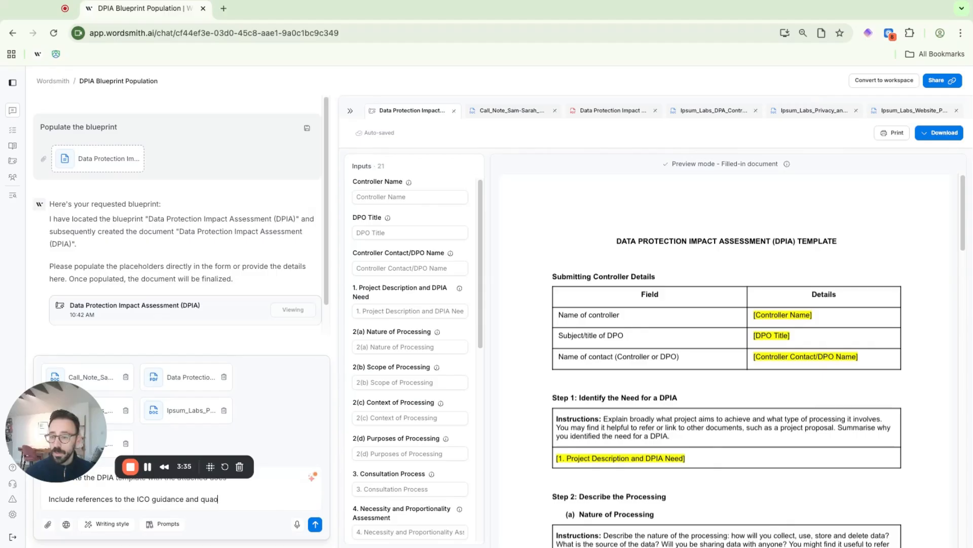
text( citations)
text(, as app)
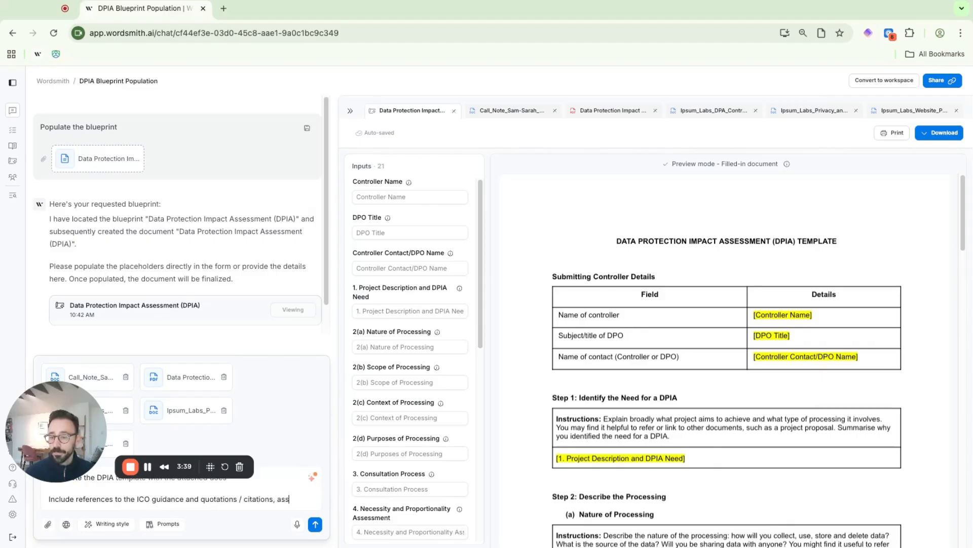
text(licable)
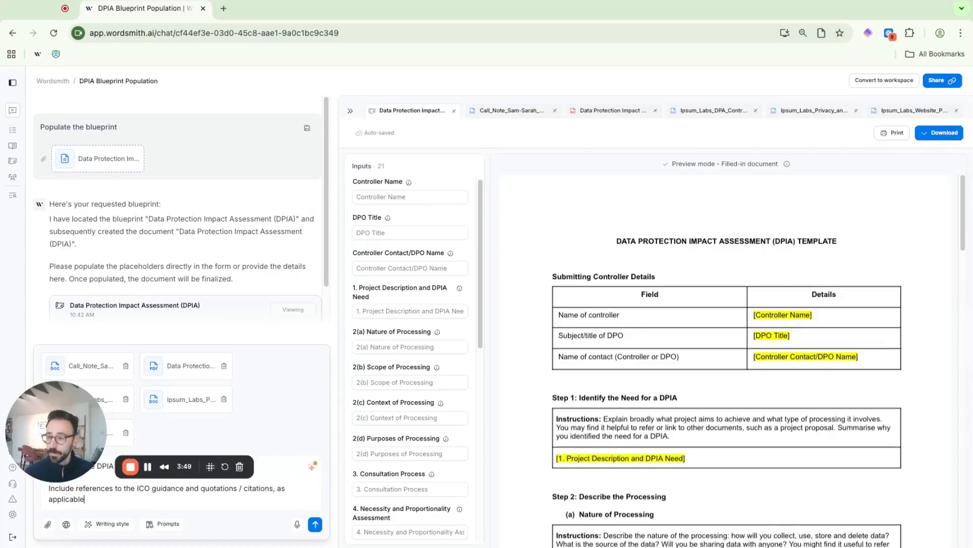
click(315, 524)
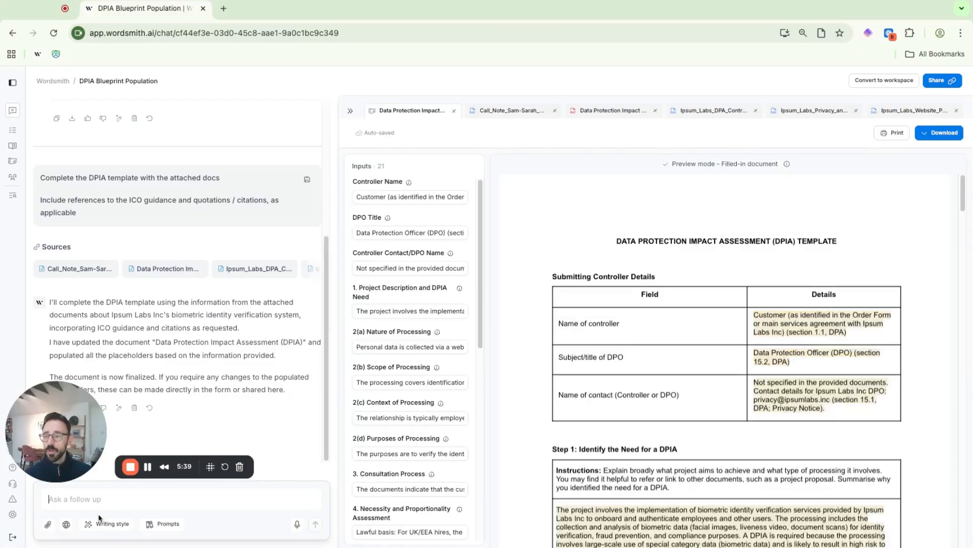
Step: Review the populated DPIA's Step 1 explanation with its citations and the Nature of Processing answer, checking the word "liveness"
click(120, 512)
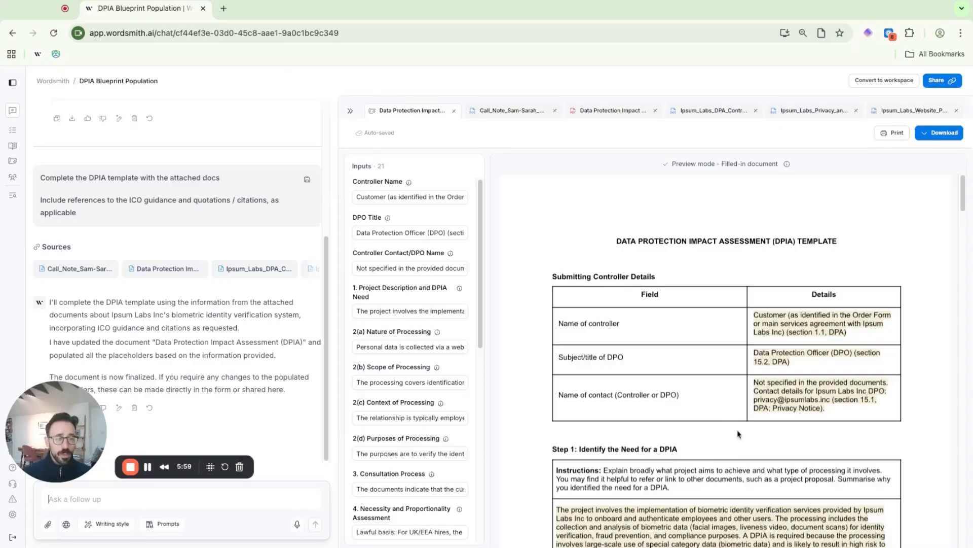
scroll(730, 435, down, 2)
scroll(733, 432, down, 3)
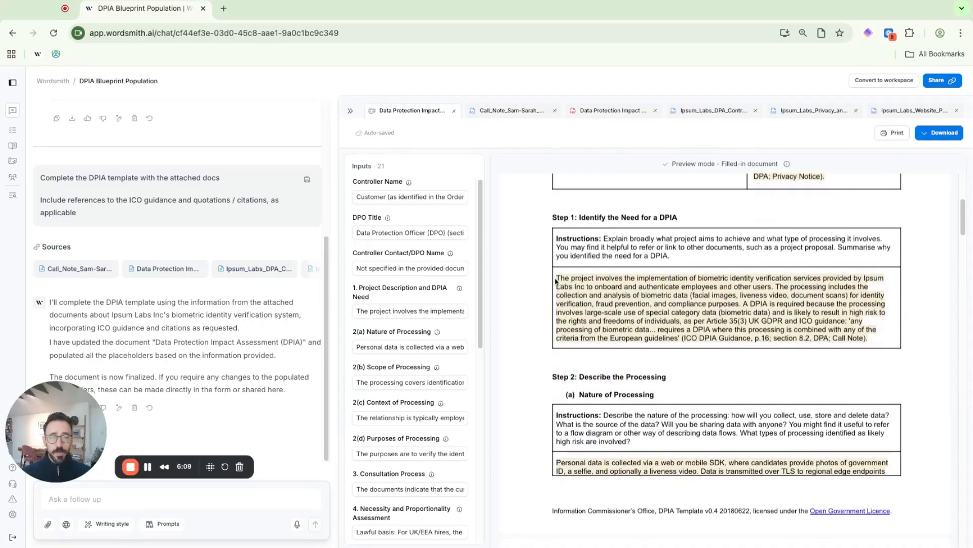
drag(558, 278, 774, 287)
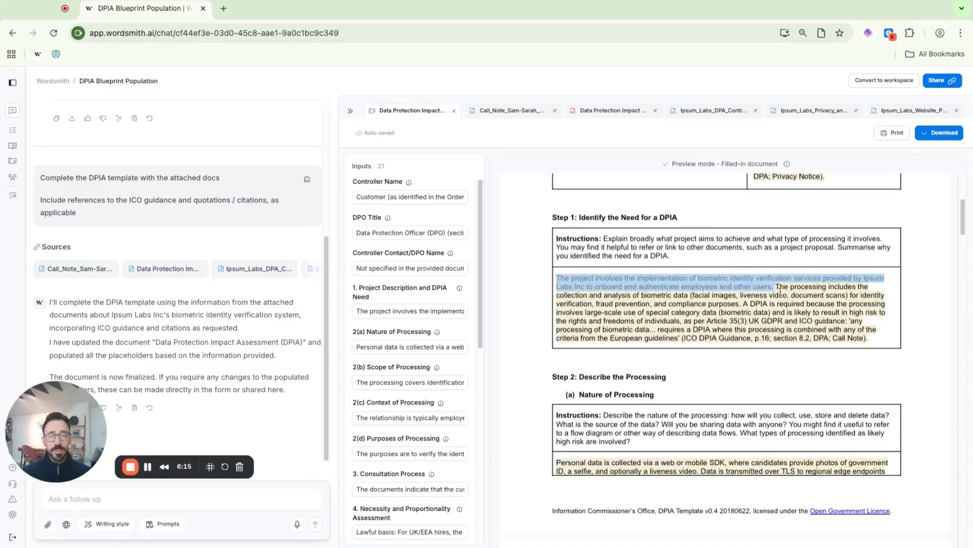
drag(780, 287, 721, 312)
click(783, 309)
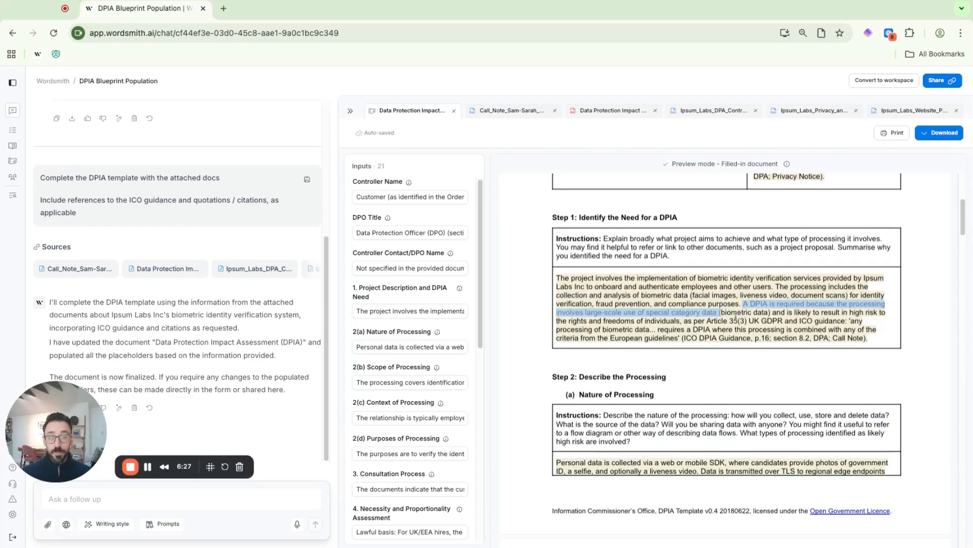
click(881, 309)
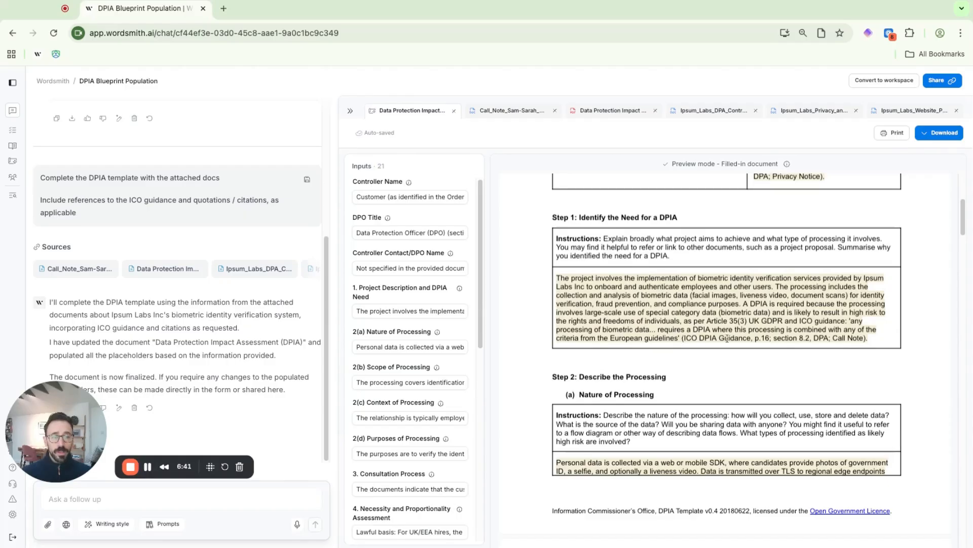
drag(879, 339, 871, 339)
click(856, 326)
click(874, 340)
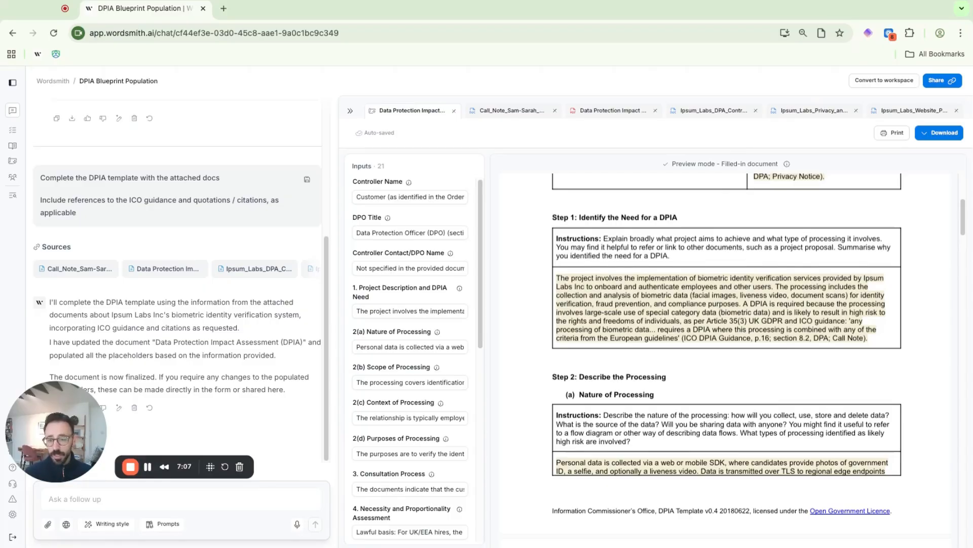
scroll(727, 355, down, 5)
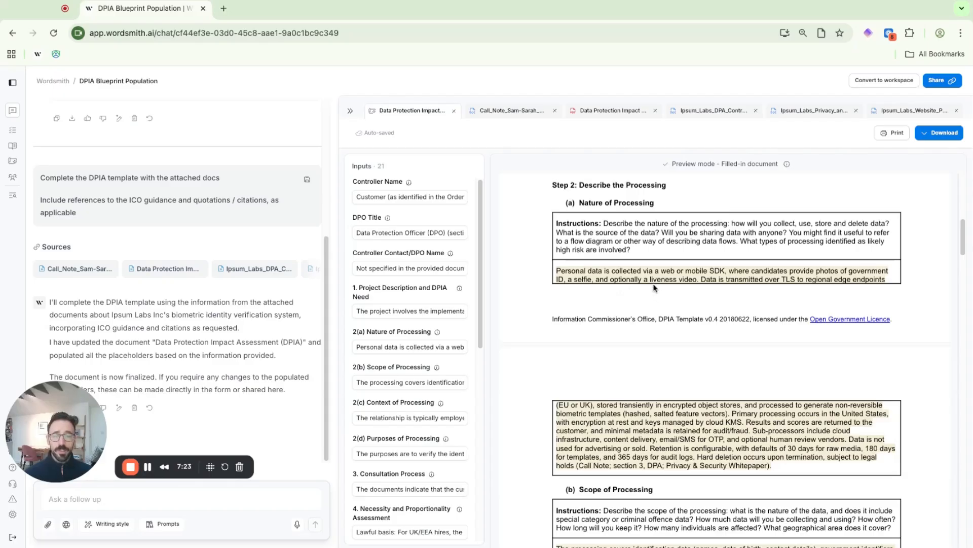
drag(650, 280, 669, 280)
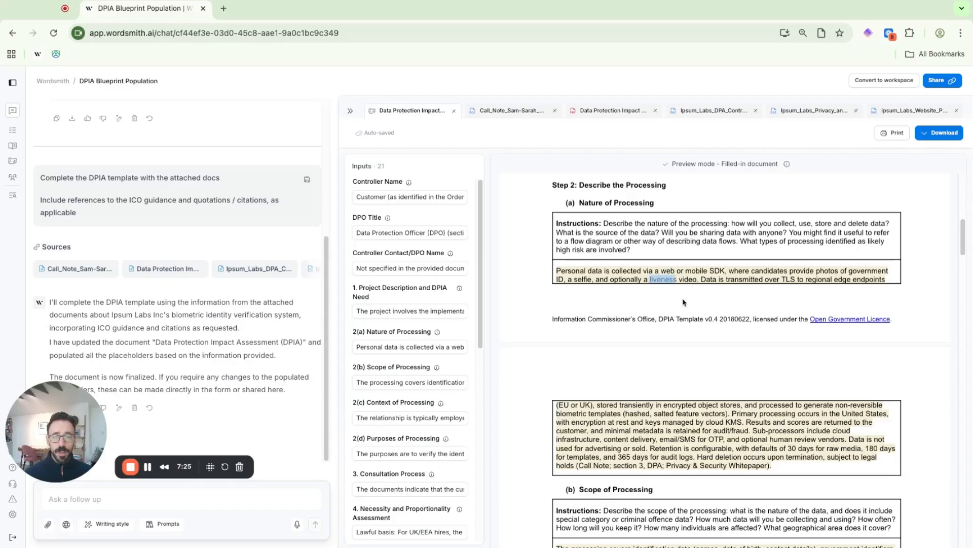
click(661, 288)
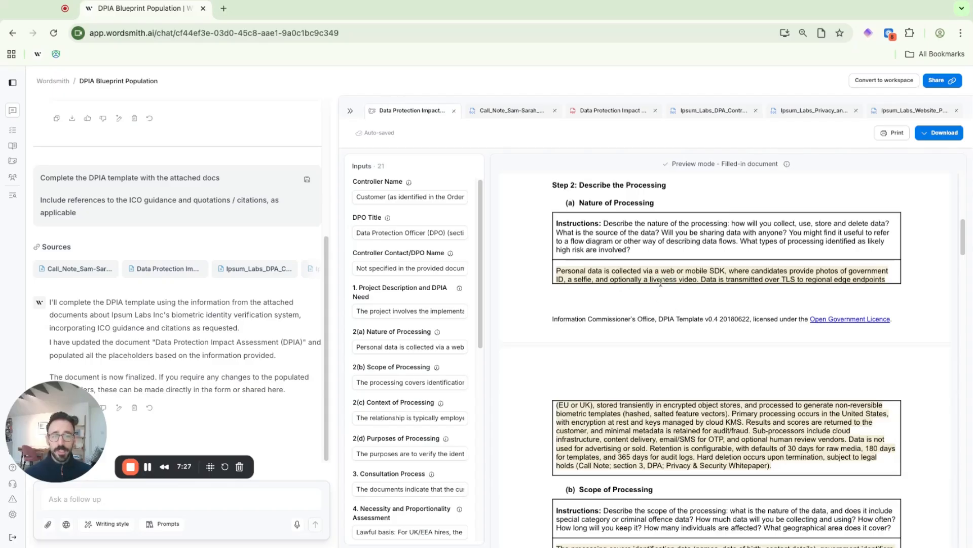
double_click(658, 280)
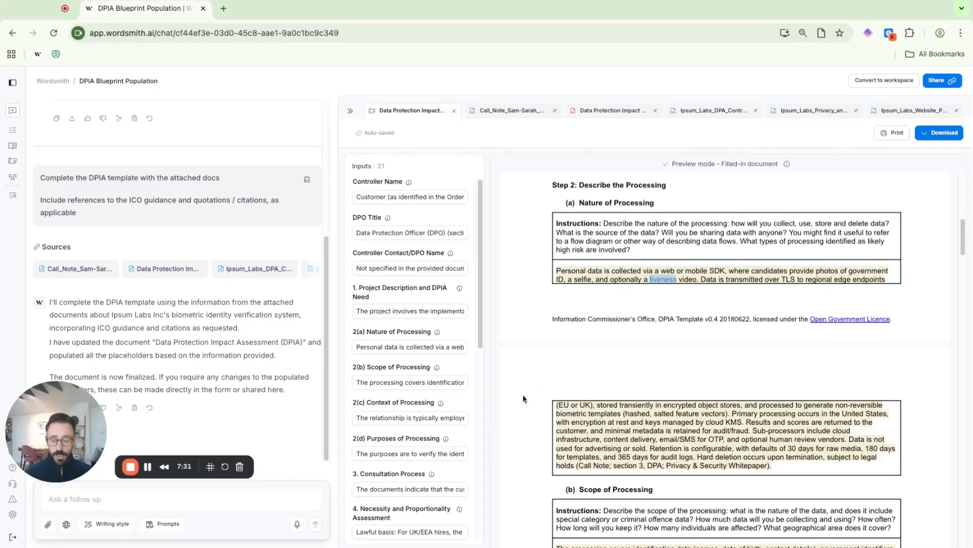
Step: Send the chat instruction "update the DPIA template and change all references of 'liveness' to 'likeness'"
click(192, 498)
text(update the doc)
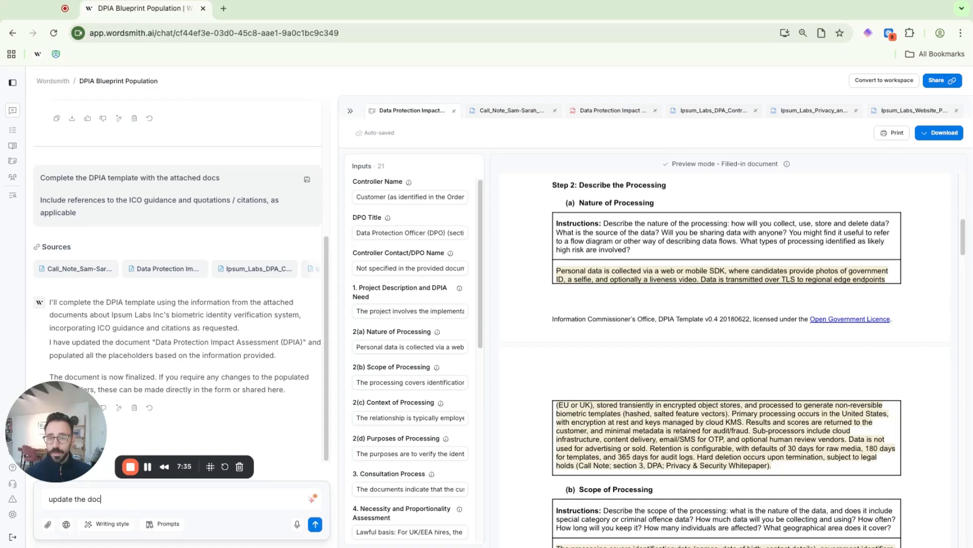
text( and chnce)
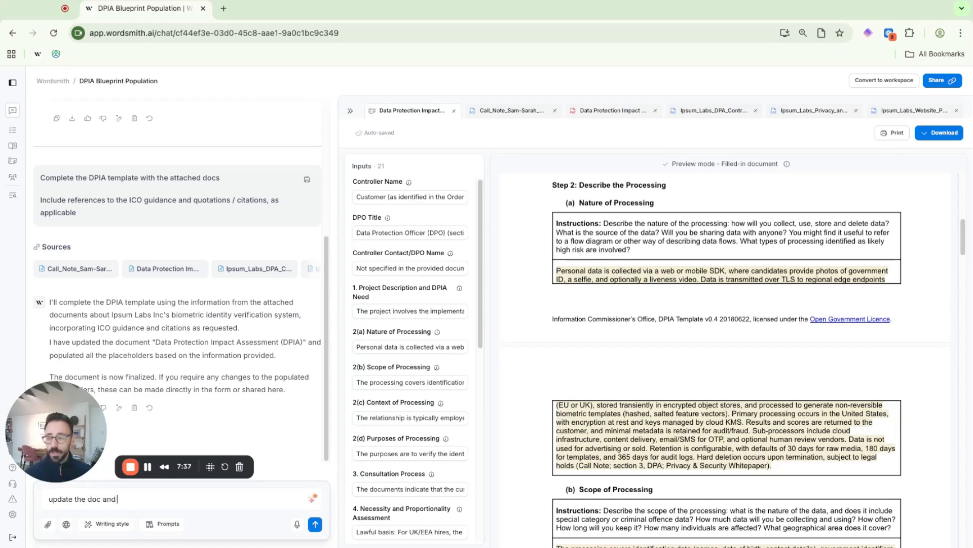
key(BackSpace)
key(BackSpace)
key(BackSpace)
key(BackSpace)
key(BackSpace)
key(BackSpace)
key(BackSpace)
text(DPIA template and change all references)
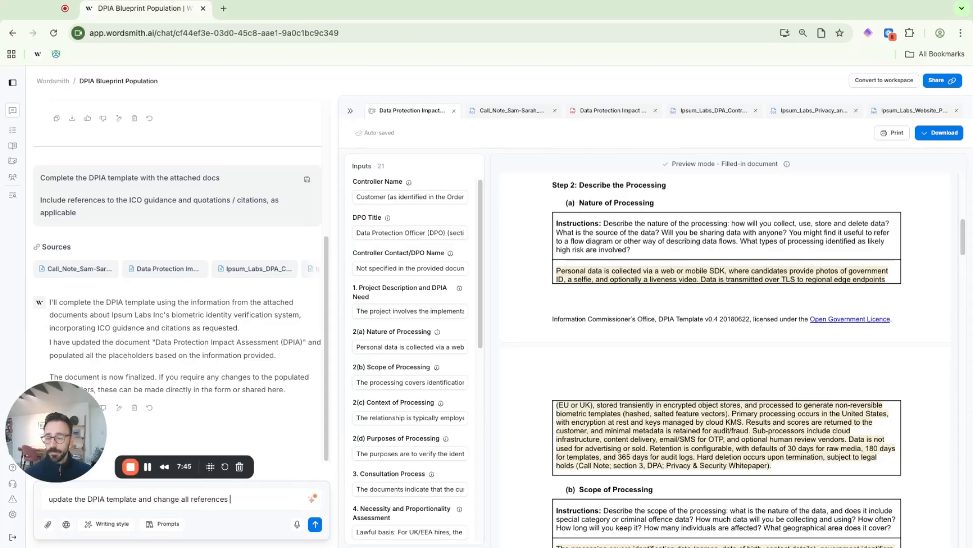
text( of 'liv)
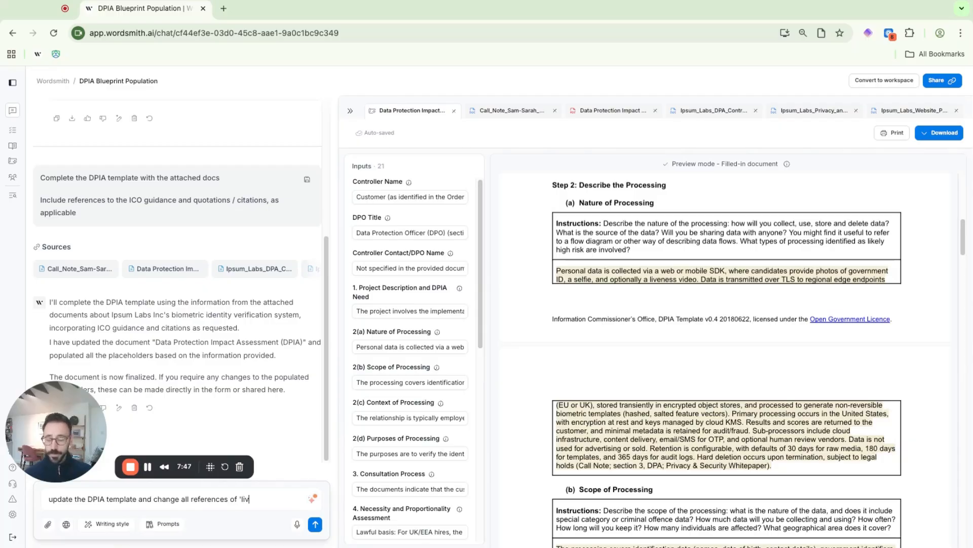
text(eness' to 'likeness')
key(Return)
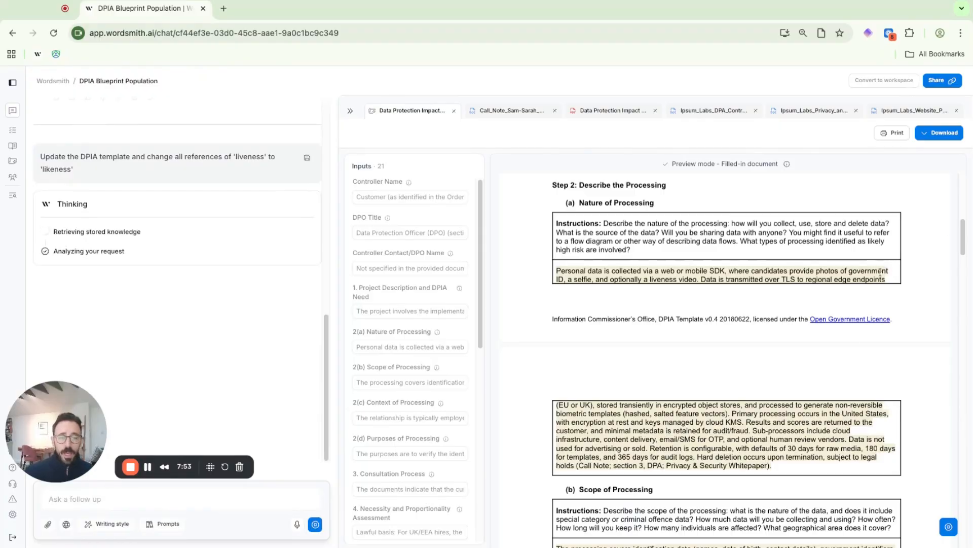
Step: Review the DPIA's Step 2 answers on nature, scope, context and purposes of processing, and the Step 3 consultation answer
scroll(881, 335, down, 1)
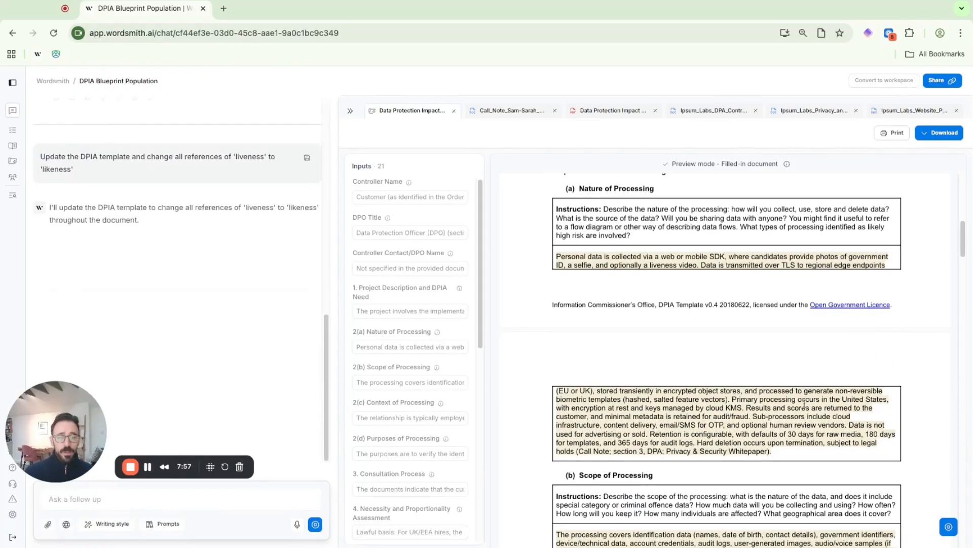
drag(747, 400, 893, 544)
click(828, 405)
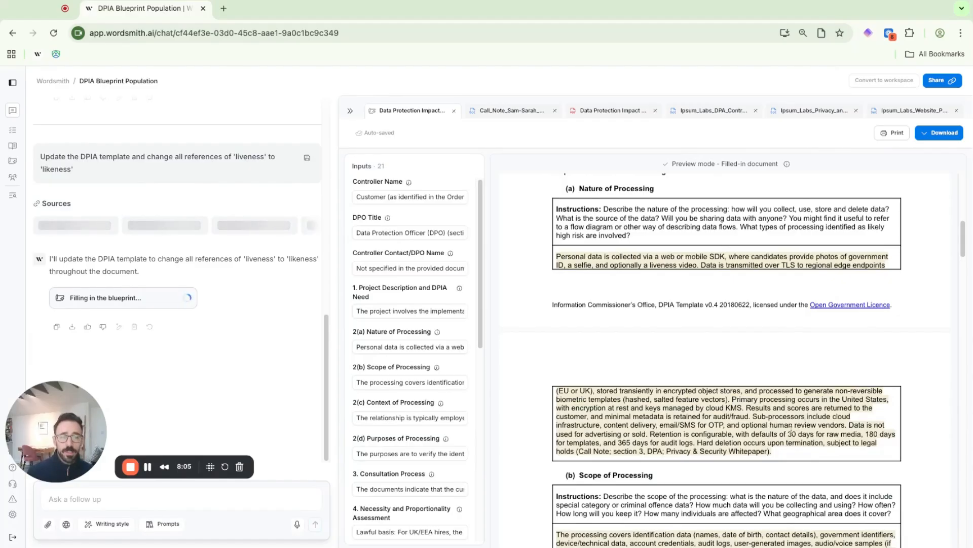
scroll(794, 427, down, 5)
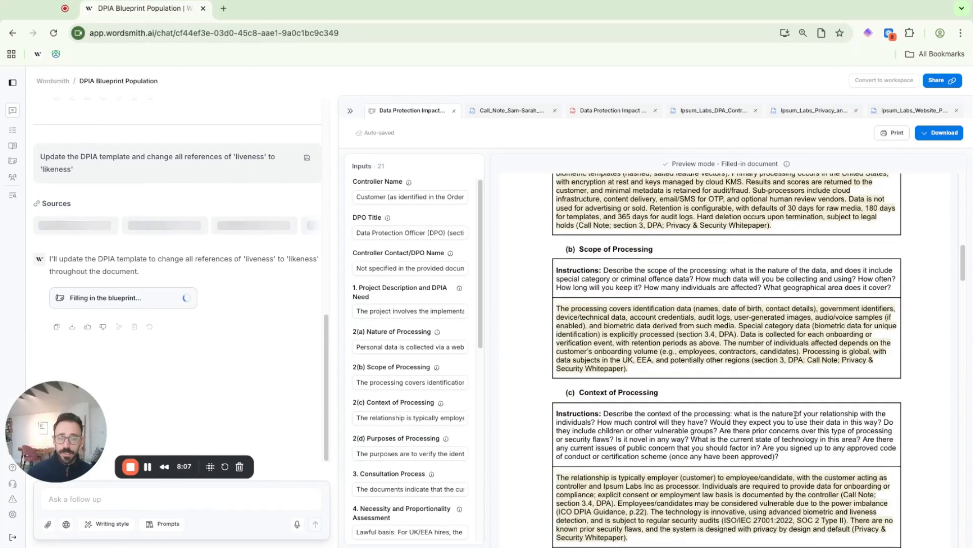
scroll(793, 416, down, 3)
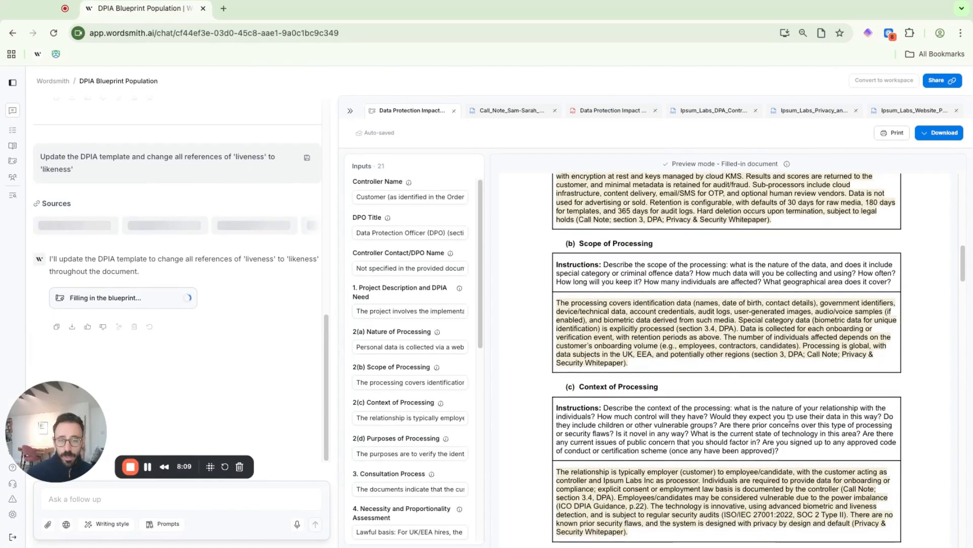
scroll(790, 420, down, 5)
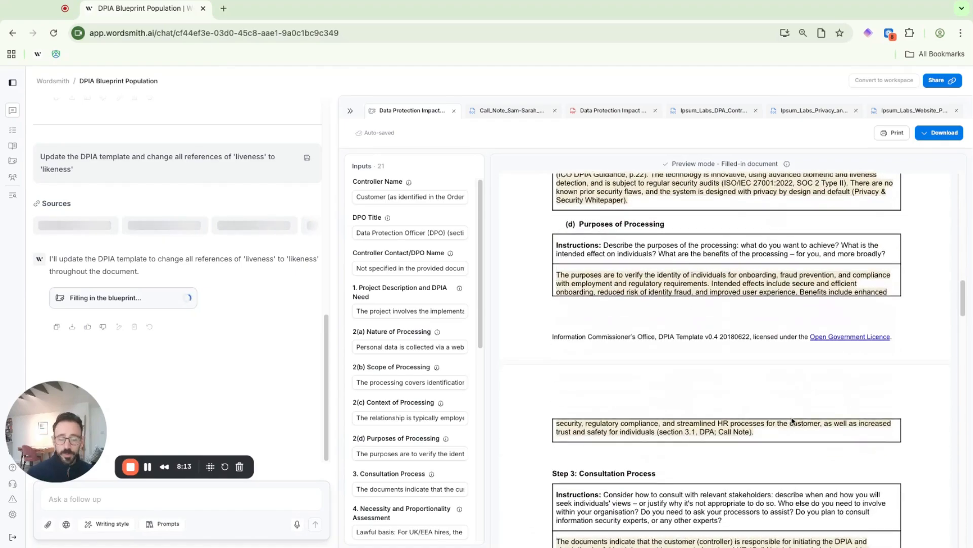
scroll(791, 421, down, 3)
Step: Examine the Step 5 risk assessment table and the Step 6 table of measures to reduce risk
scroll(793, 417, down, 10)
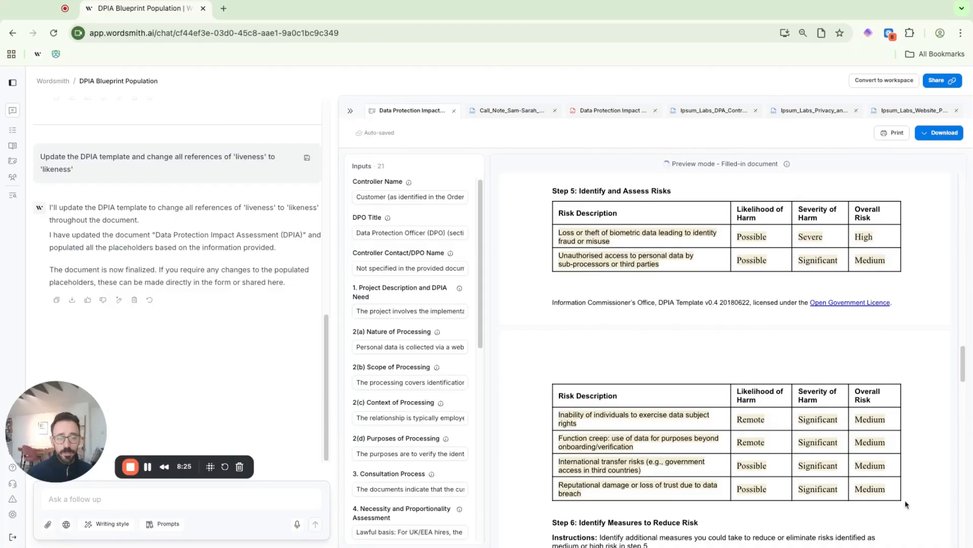
scroll(913, 468, down, 2)
scroll(913, 467, down, 5)
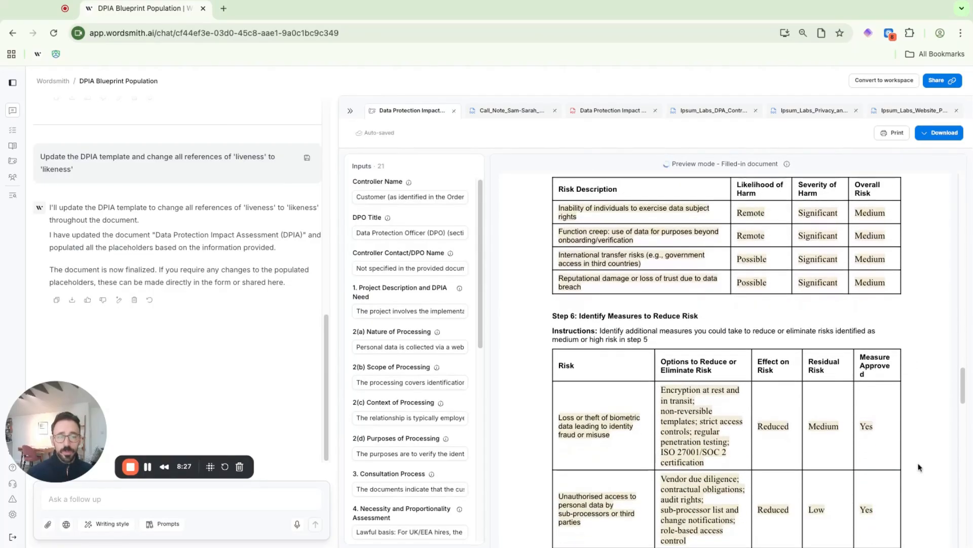
scroll(920, 467, down, 1)
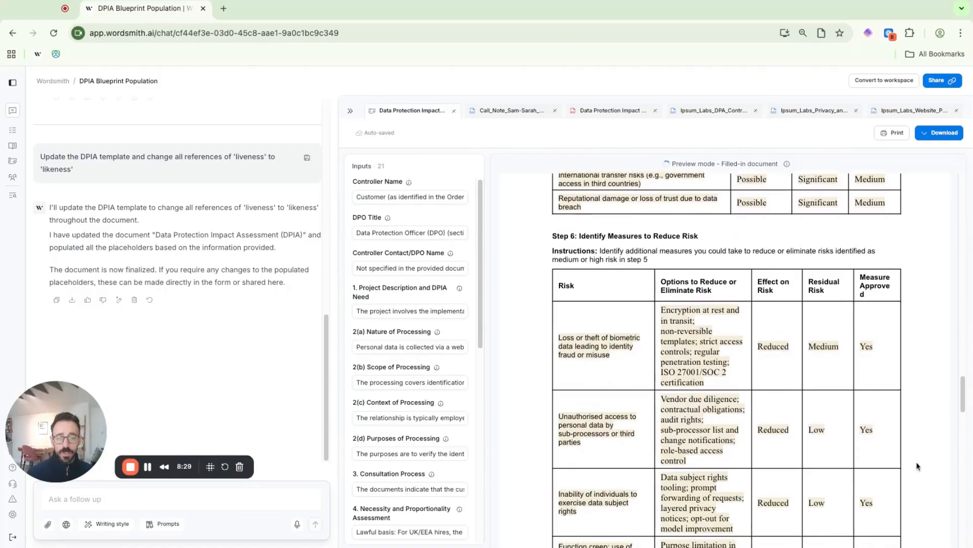
scroll(845, 484, down, 1)
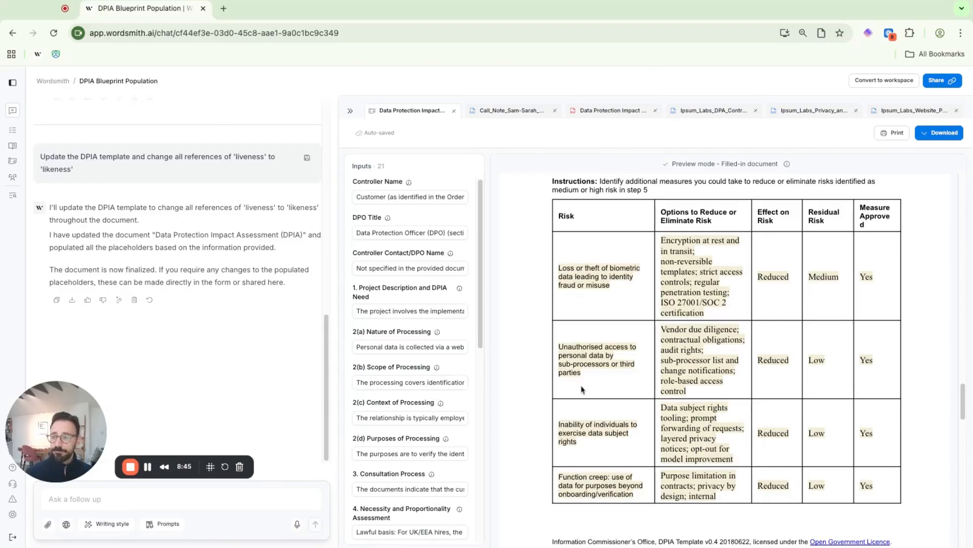
scroll(582, 391, down, 2)
Step: Search the page for "liveness" and for "likeness" to check the wording replacement in the DPIA's processing sections
scroll(582, 389, up, 20)
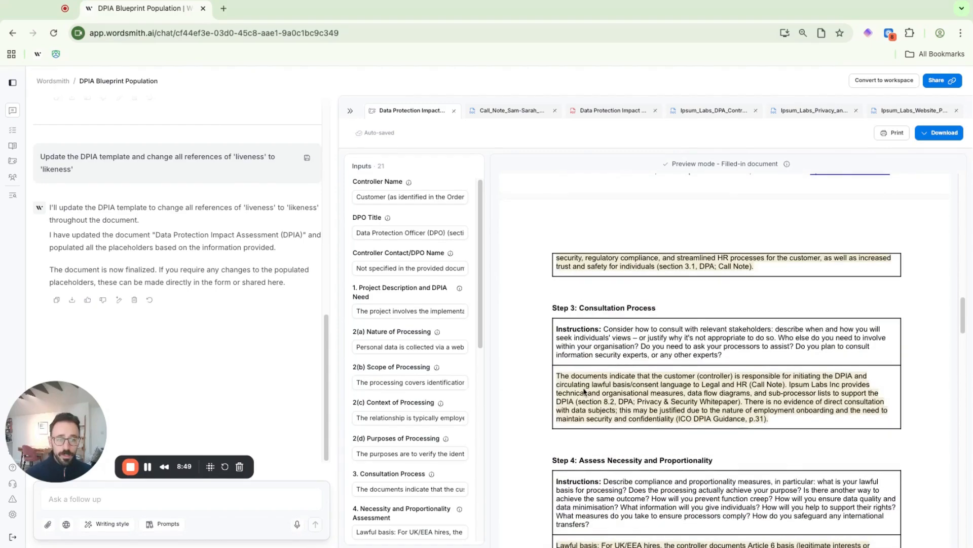
scroll(584, 391, up, 1)
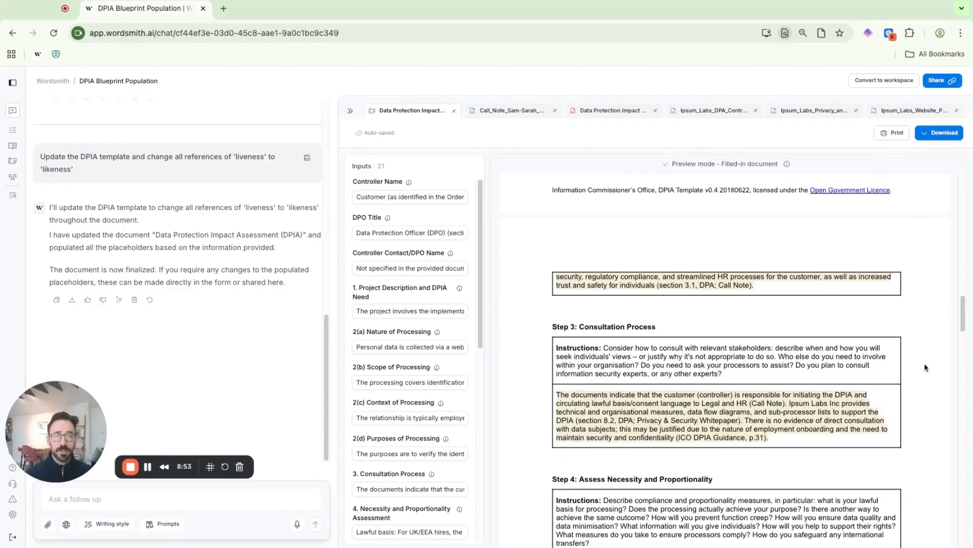
text(liveness)
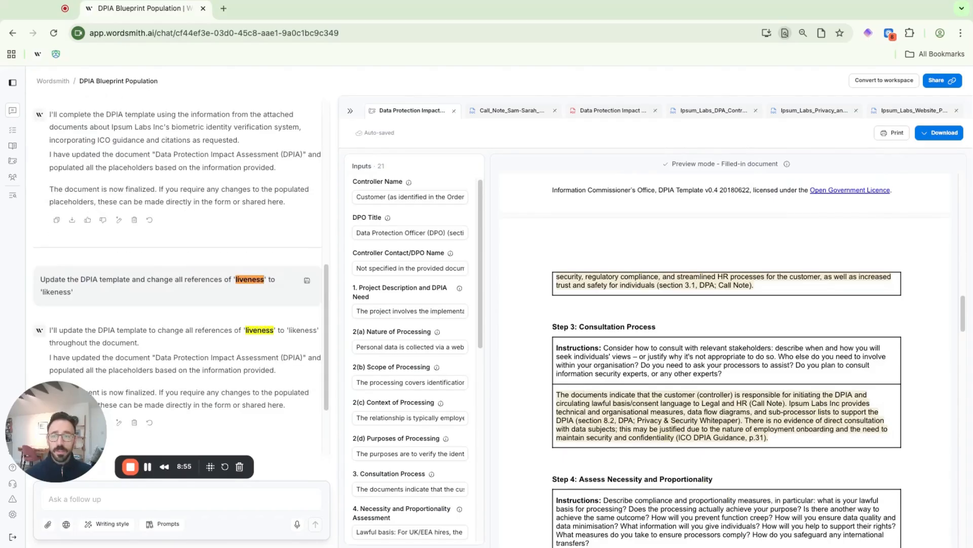
scroll(814, 380, up, 6)
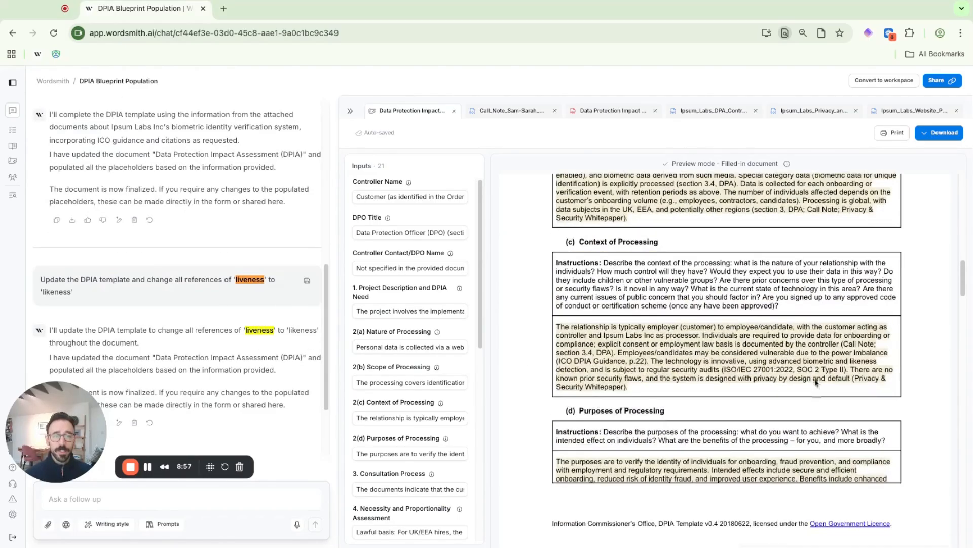
text(likeness)
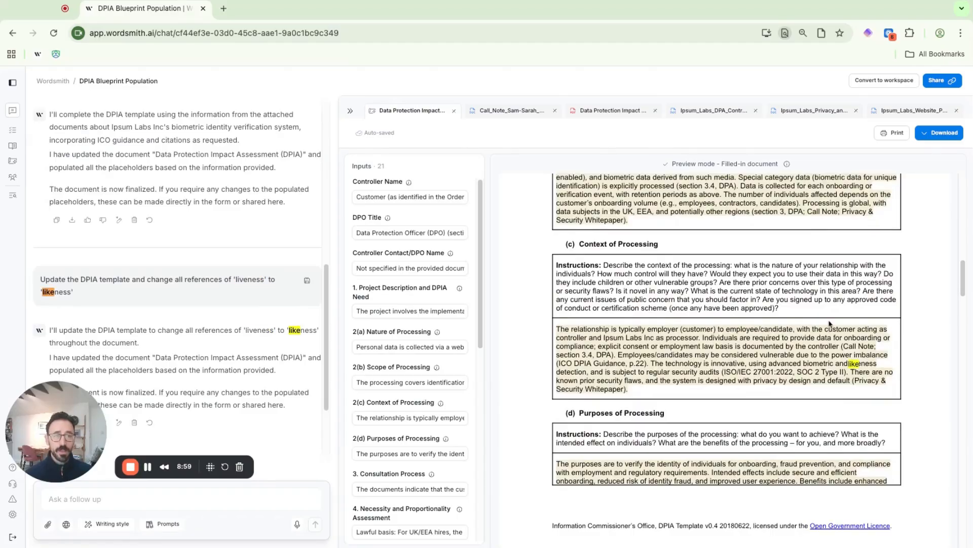
scroll(873, 353, up, 1)
scroll(787, 332, up, 5)
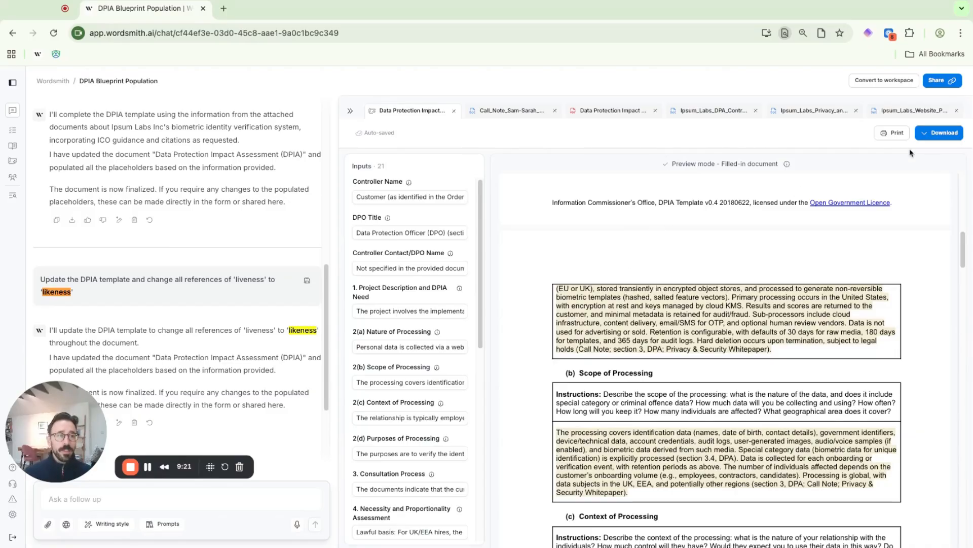
Step: Look at the available download formats and the chat's sharing settings, and return to the DPIA's controller details and Step 1
click(942, 132)
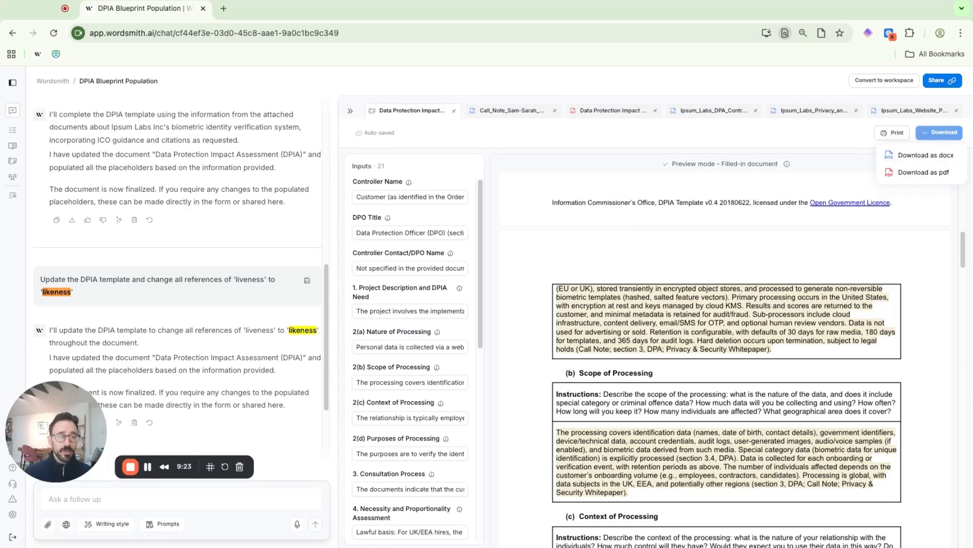
click(942, 310)
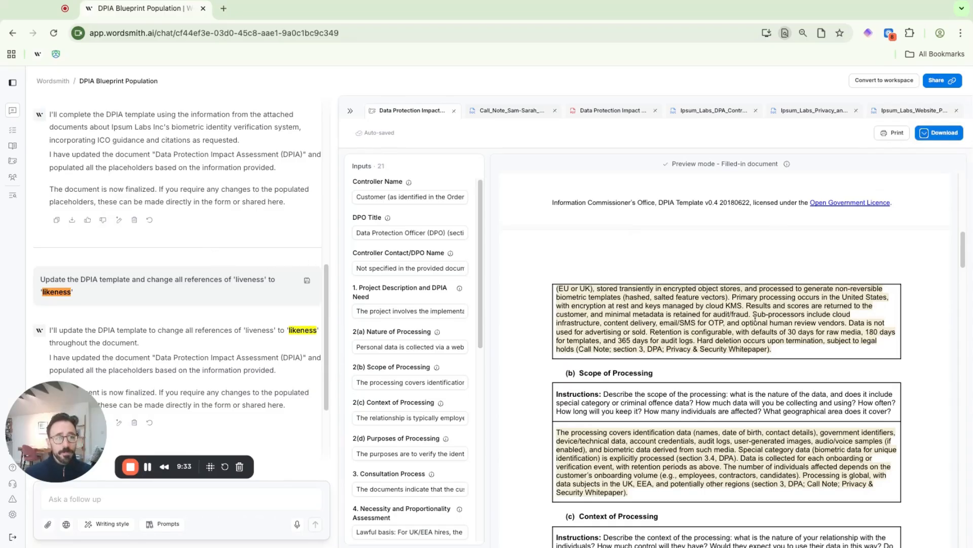
click(939, 81)
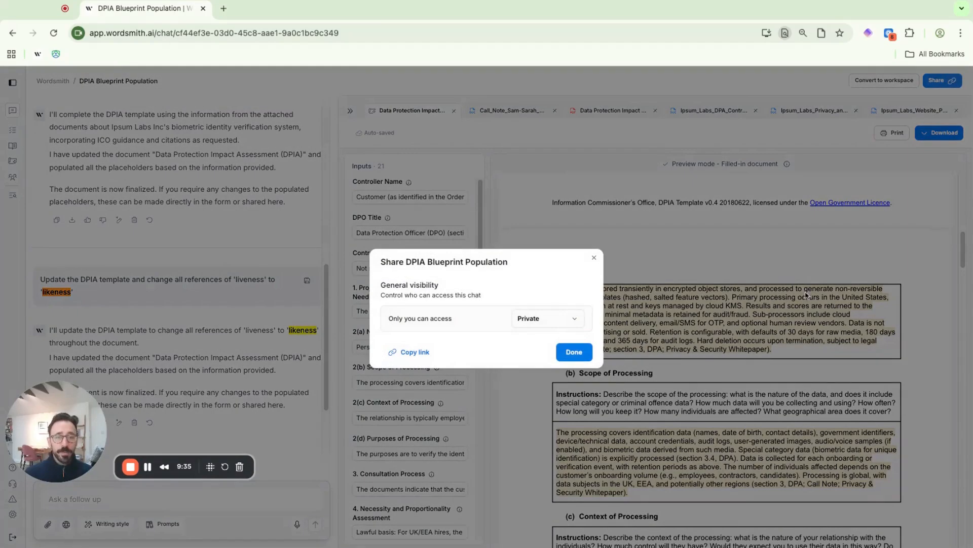
click(591, 259)
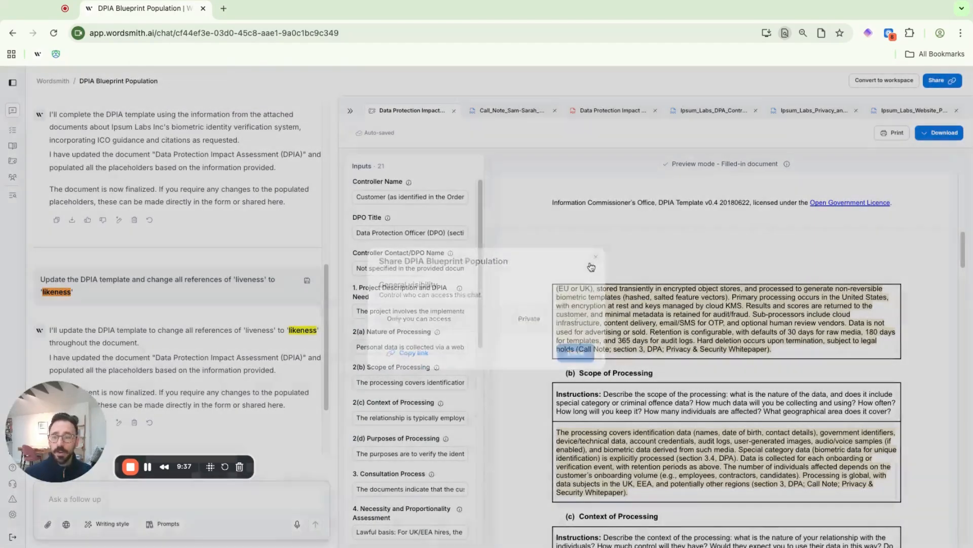
scroll(607, 269, up, 5)
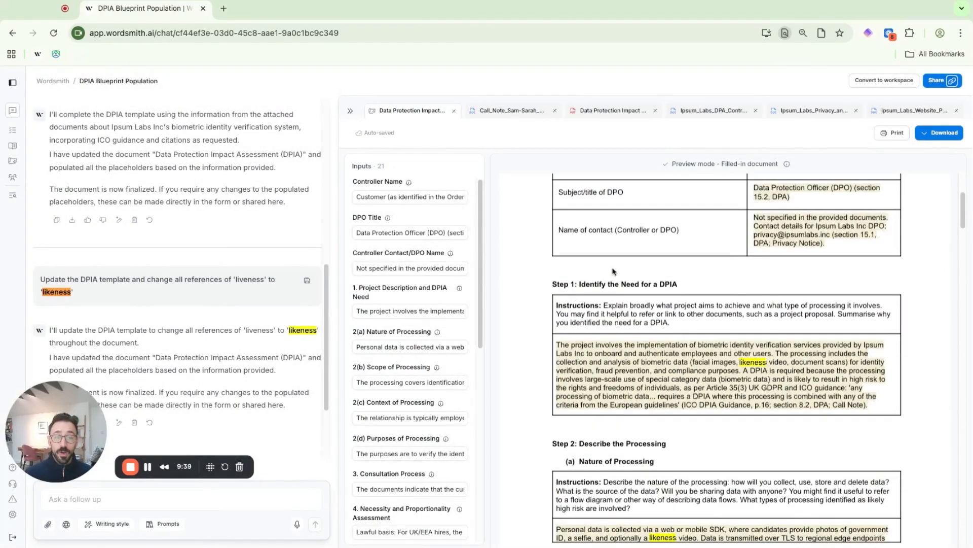
scroll(613, 274, up, 2)
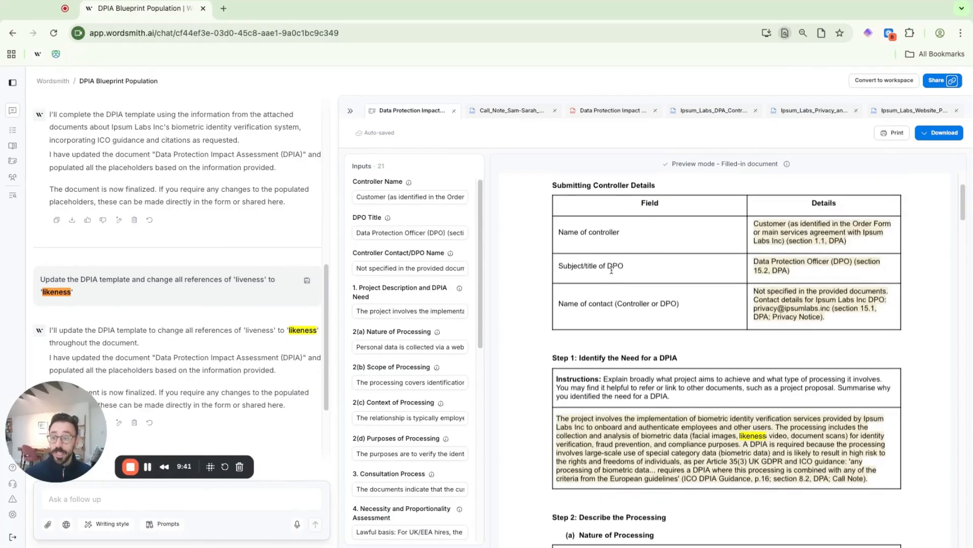